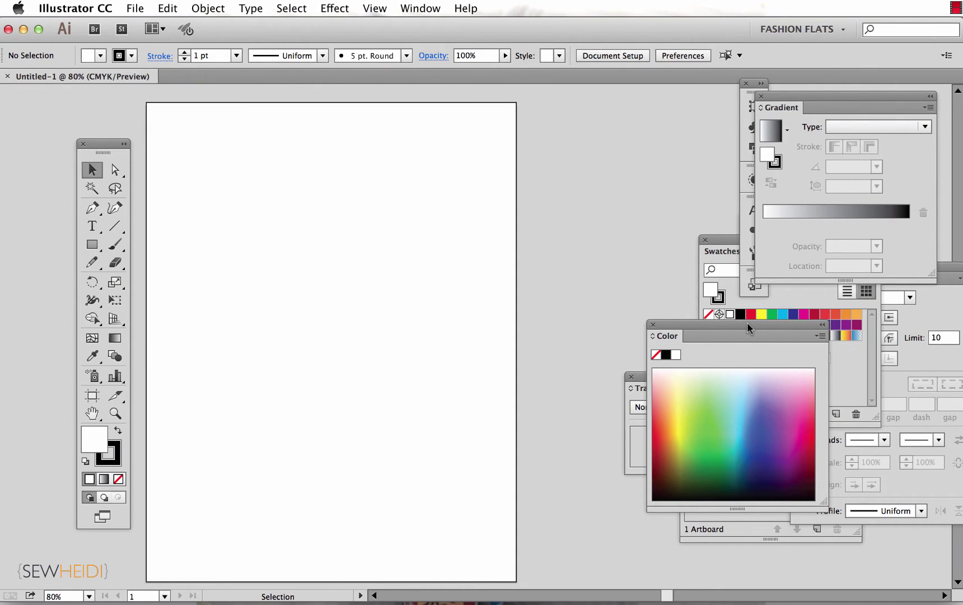
- Drag the Color and Layers panels off the Swatches panel so none of them overlap
left_click_drag(746, 323, 701, 230)
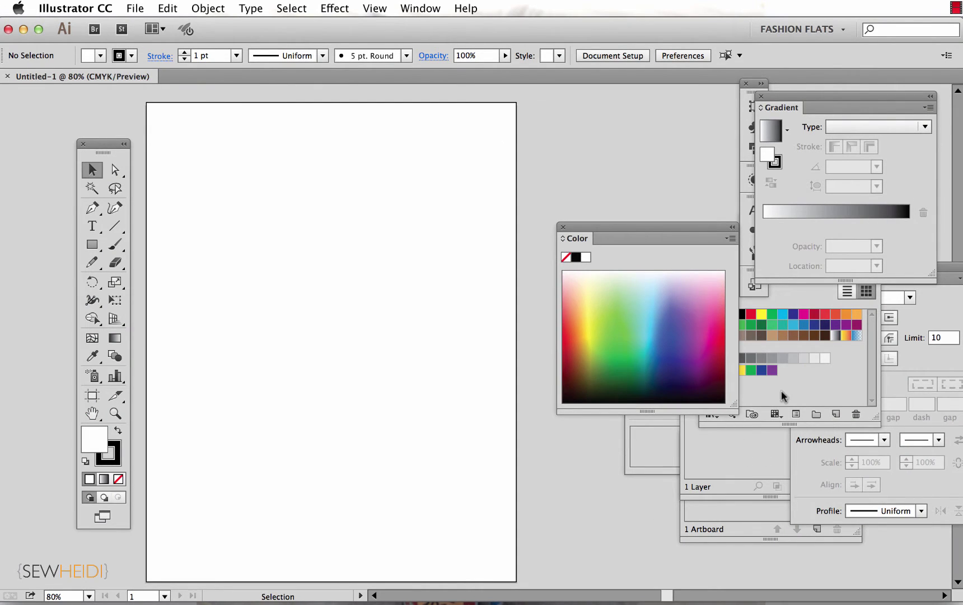
left_click(744, 448)
left_click_drag(736, 361, 562, 358)
left_click_drag(725, 226, 641, 156)
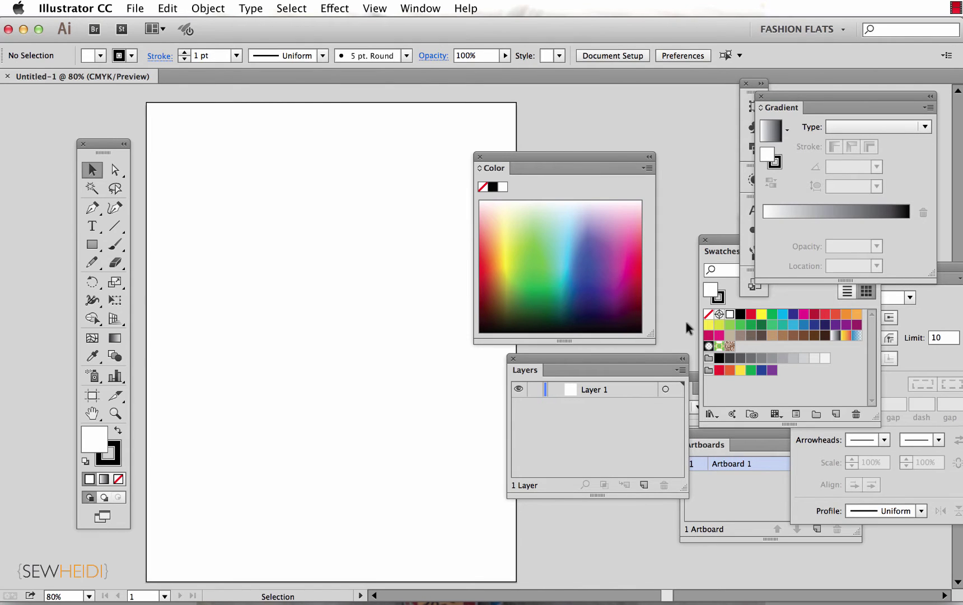
- Dock Swatches as a tab in the Color panel and check both the Color and Swatches tabs
left_click_drag(728, 250, 325, 196)
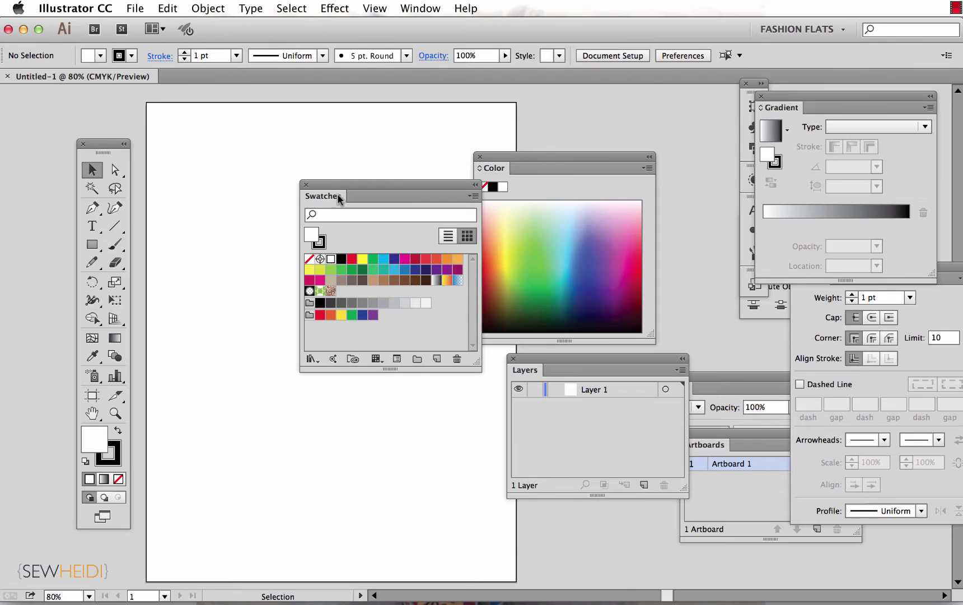
left_click_drag(330, 186, 545, 165)
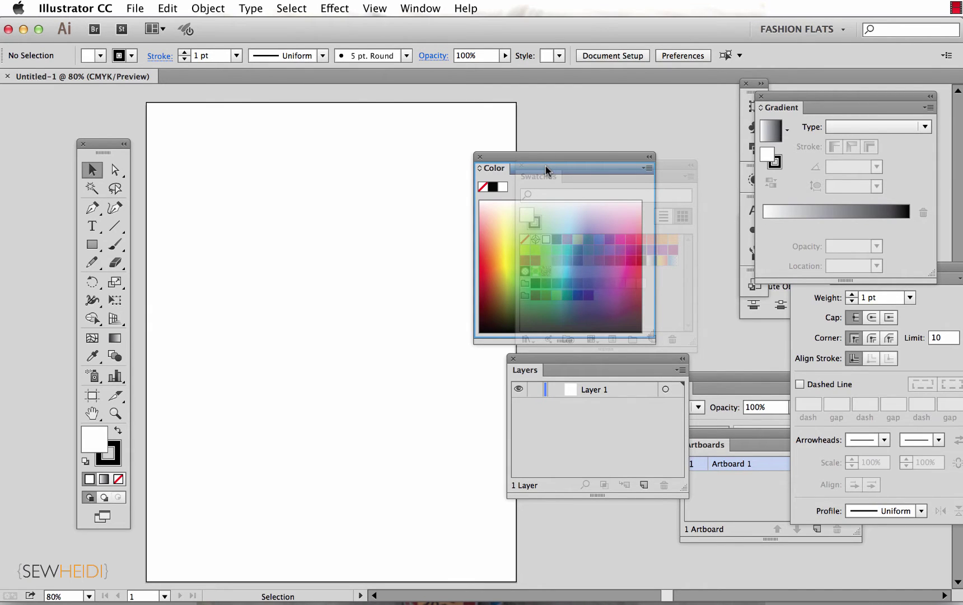
left_click_drag(545, 166, 546, 166)
left_click(494, 169)
left_click(530, 169)
left_click(506, 170)
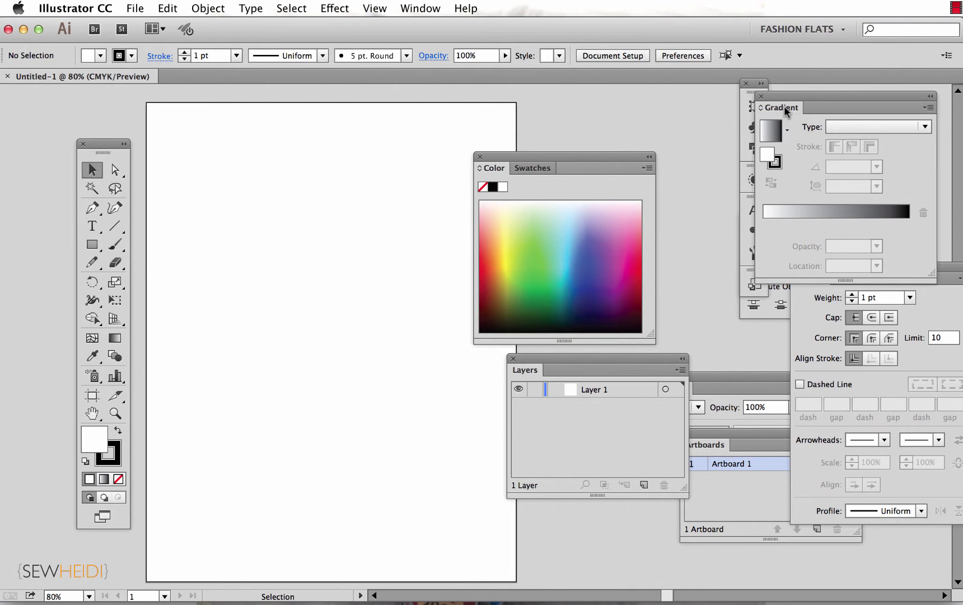
- Add Gradient as a tab between Color and Swatches, and dock Layers beneath that group
left_click_drag(786, 110, 615, 171)
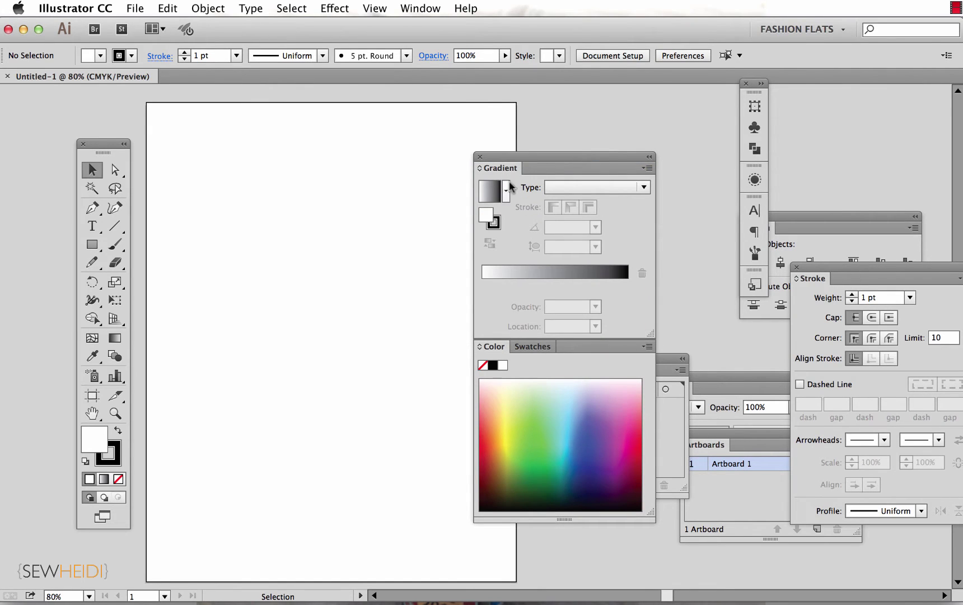
left_click_drag(502, 172, 496, 302)
left_click(451, 124)
left_click(398, 126)
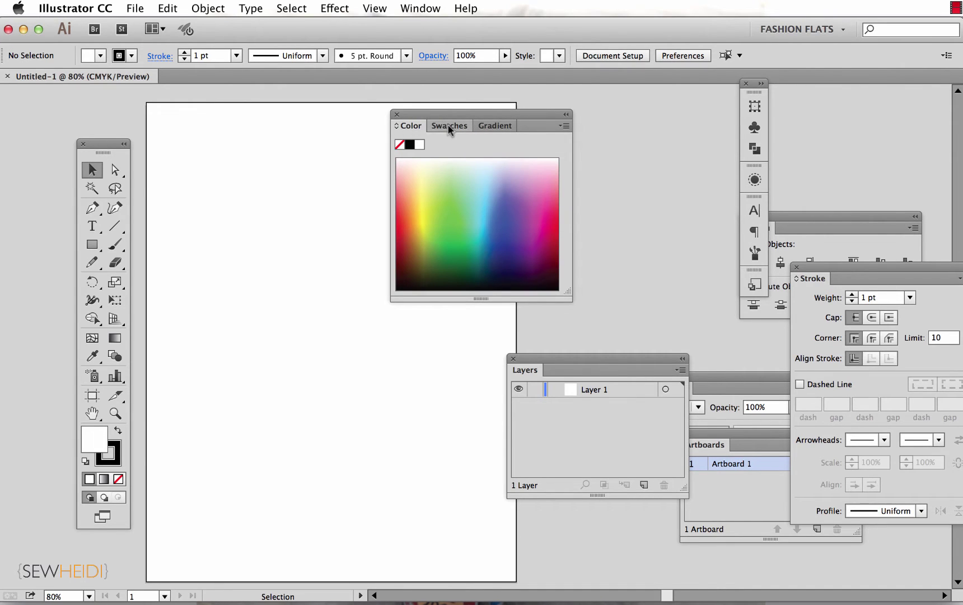
left_click_drag(494, 124, 459, 124)
left_click_drag(610, 356, 493, 296)
left_click_drag(492, 115, 459, 102)
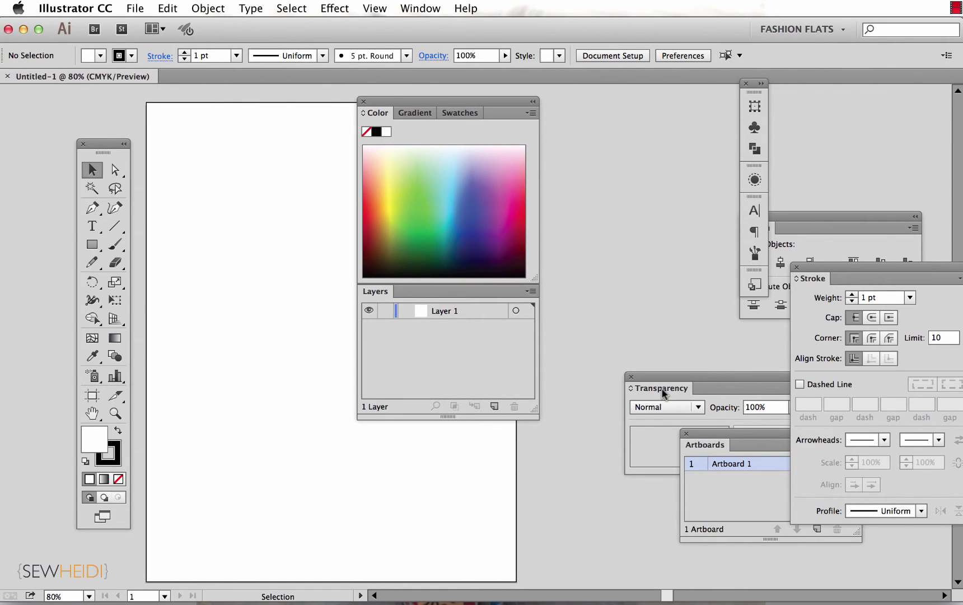
- Tab Transparency and Artboards with Layers, then dock Stroke below with Align as its tab
left_click_drag(652, 390, 402, 289)
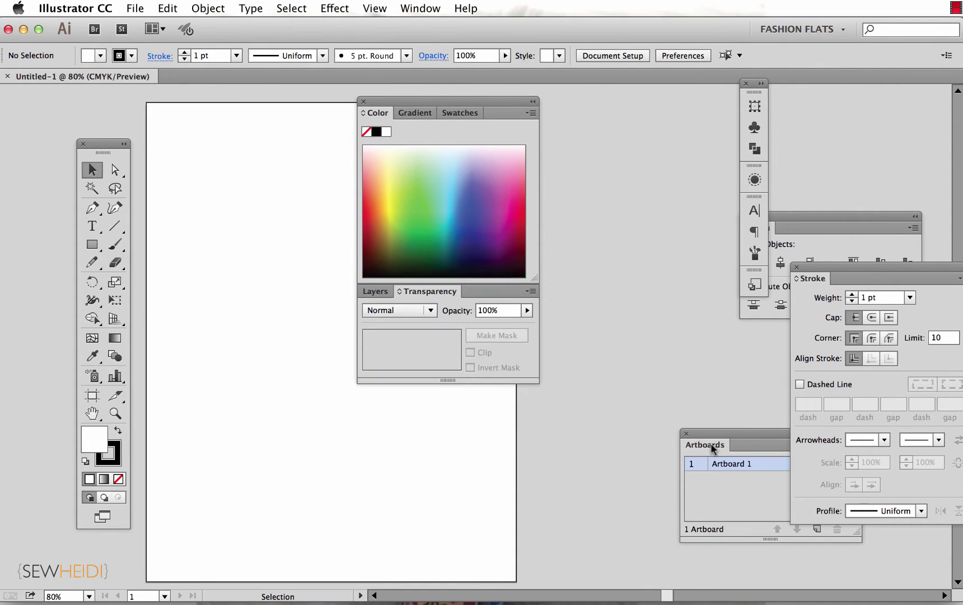
left_click_drag(711, 445, 386, 289)
mouse_move(821, 279)
left_mouse_down()
mouse_move(331, 359)
mouse_move(387, 423)
left_mouse_up()
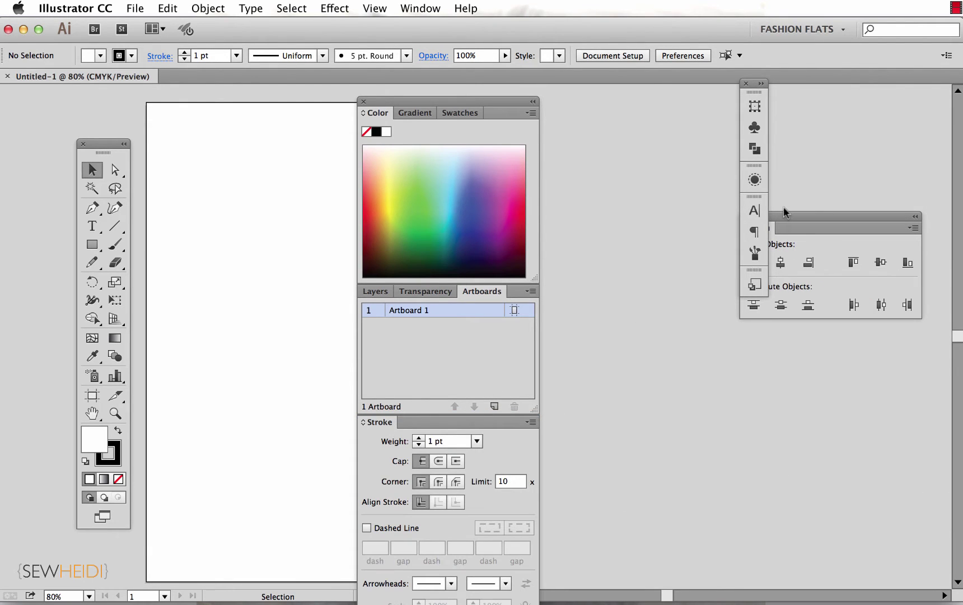
mouse_move(784, 212)
left_mouse_down()
mouse_move(740, 305)
mouse_move(505, 403)
mouse_move(405, 434)
mouse_move(411, 423)
left_mouse_up()
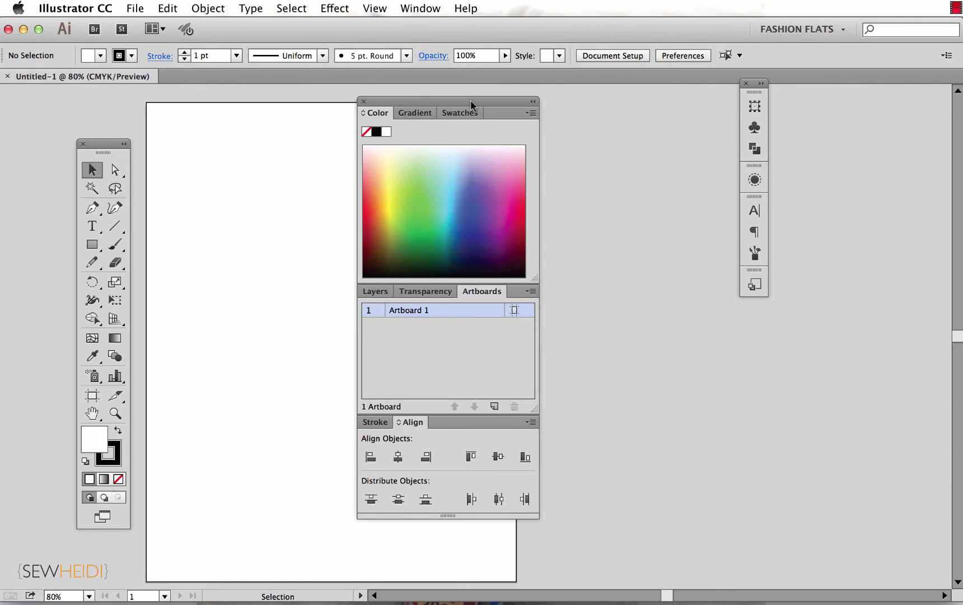
left_click(430, 8)
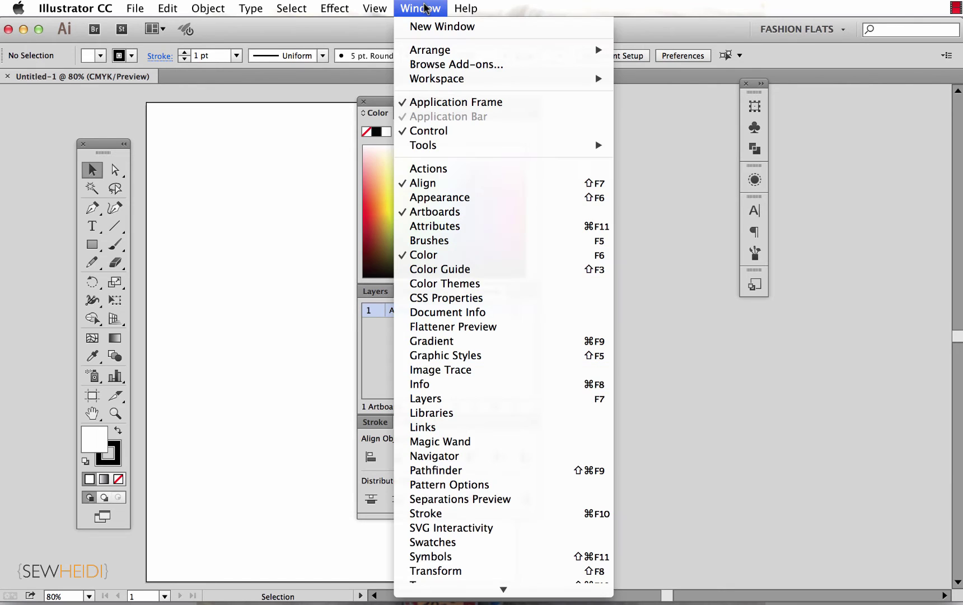
left_click(414, 104)
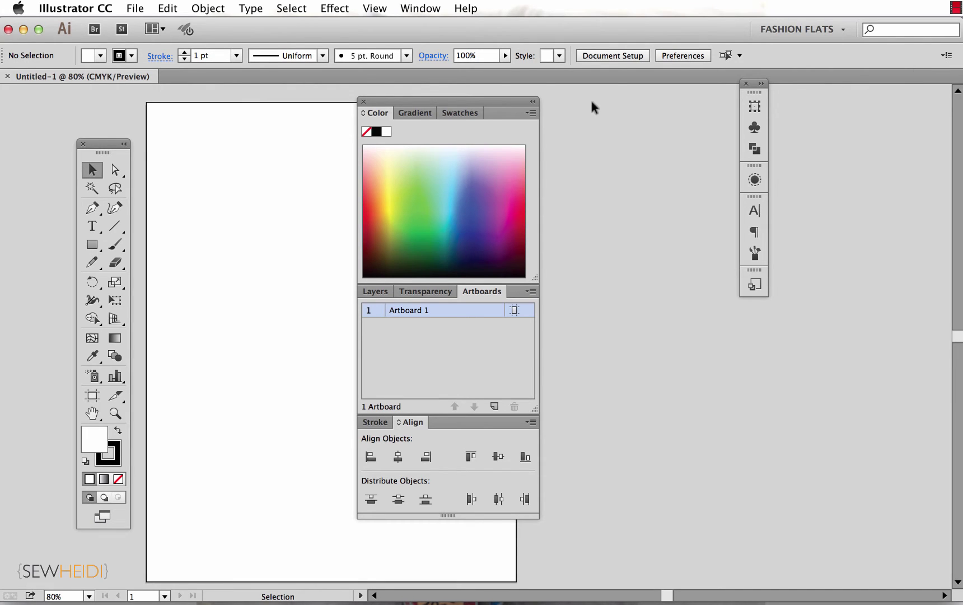
left_click(420, 8)
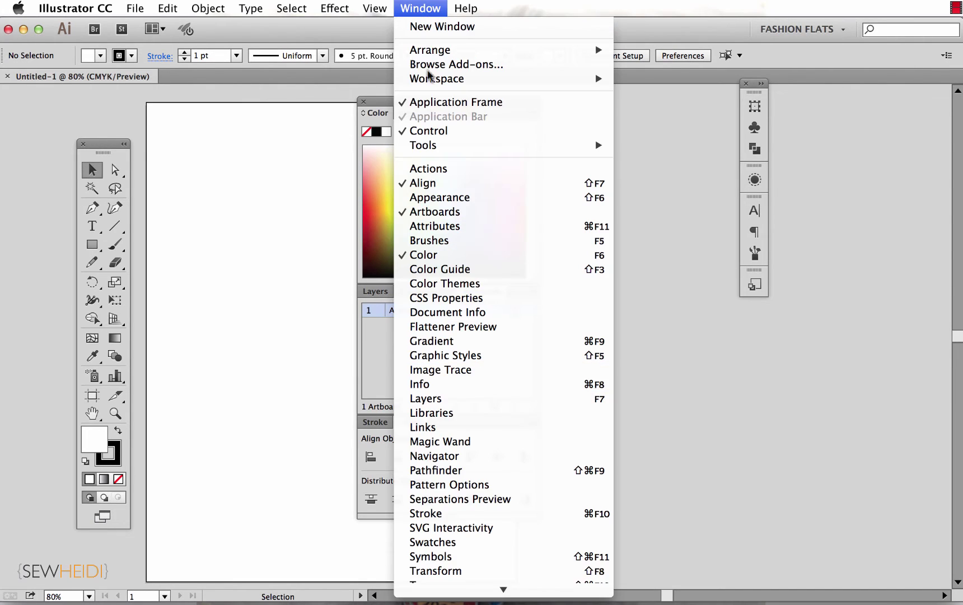
left_click(418, 101)
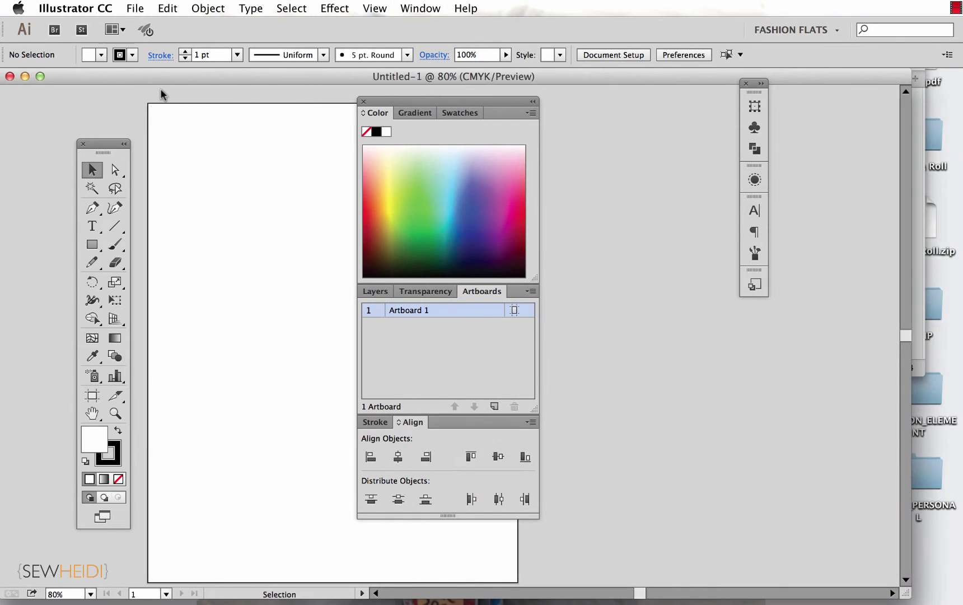
mouse_move(147, 77)
left_mouse_down()
mouse_move(207, 148)
mouse_move(183, 112)
mouse_move(125, 81)
mouse_move(143, 77)
left_mouse_up()
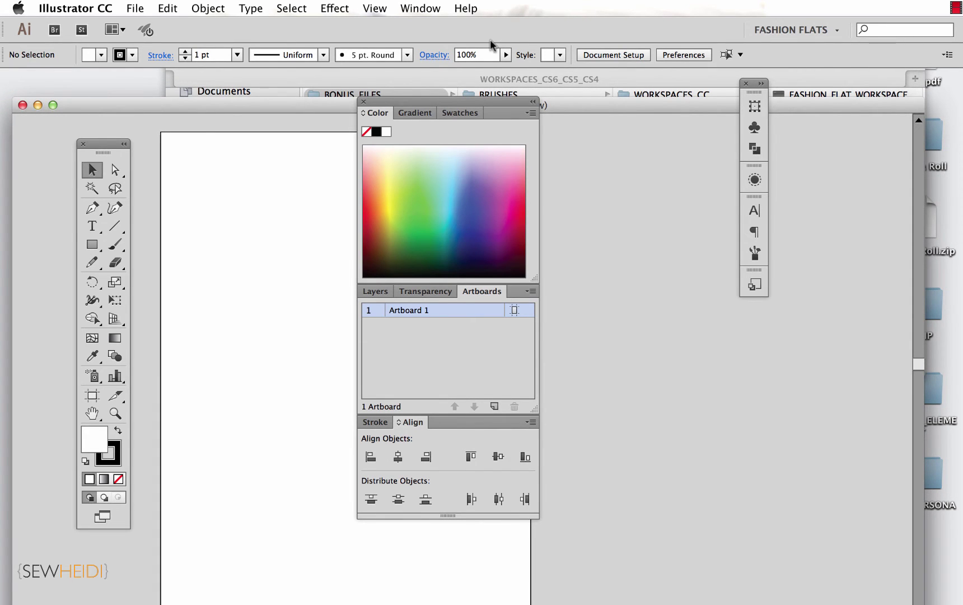
left_click(425, 9)
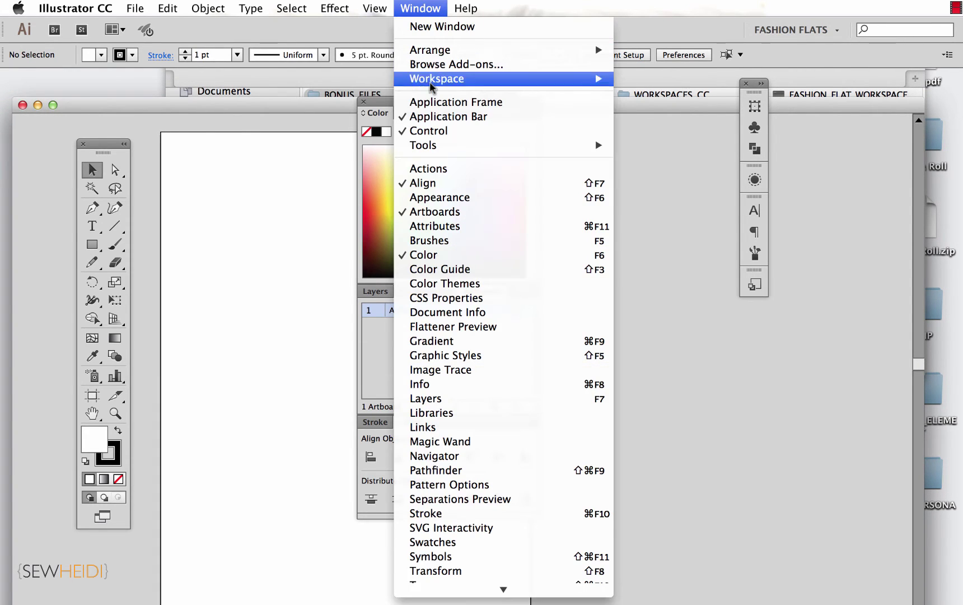
left_click(429, 101)
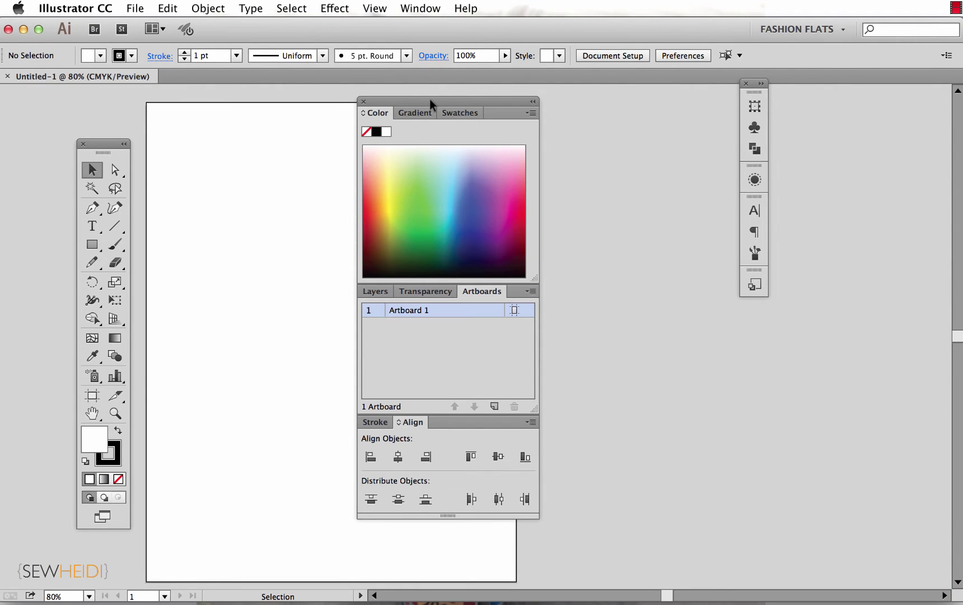
- Dock the Color/Layers/Stroke stack as a full-height right column and float the icon strip
left_click_drag(430, 101, 961, 115)
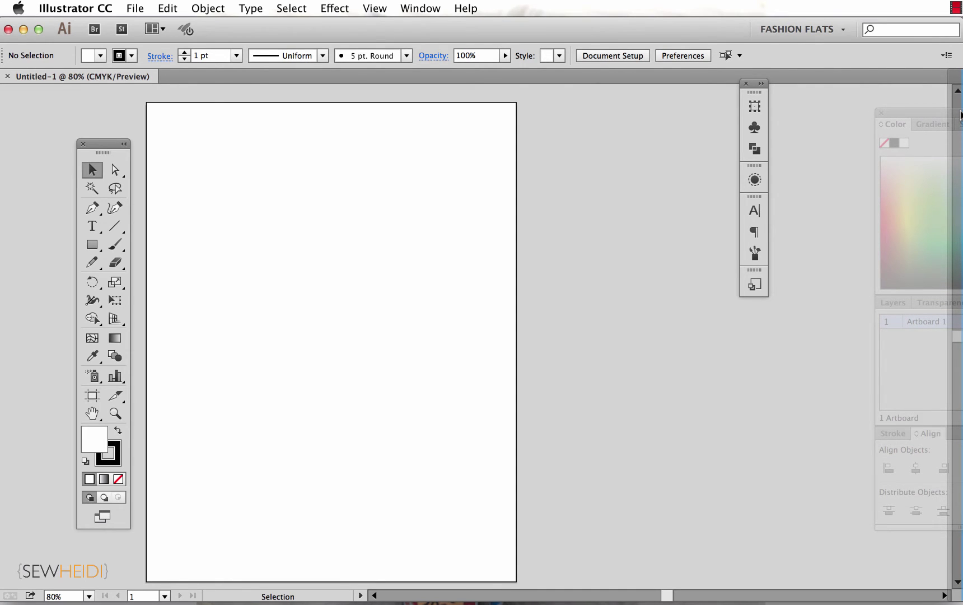
left_click_drag(960, 115, 960, 115)
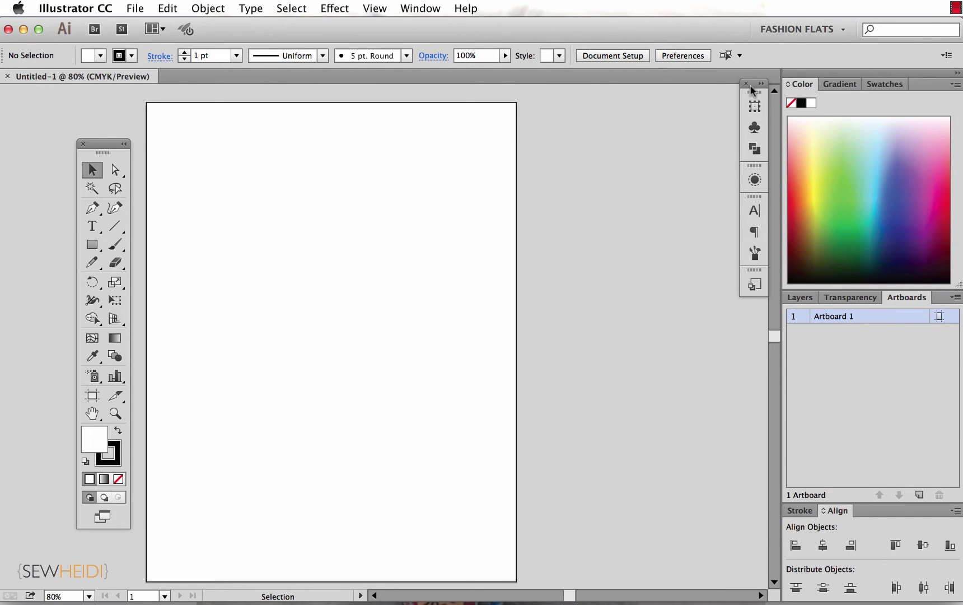
left_click_drag(754, 92, 595, 136)
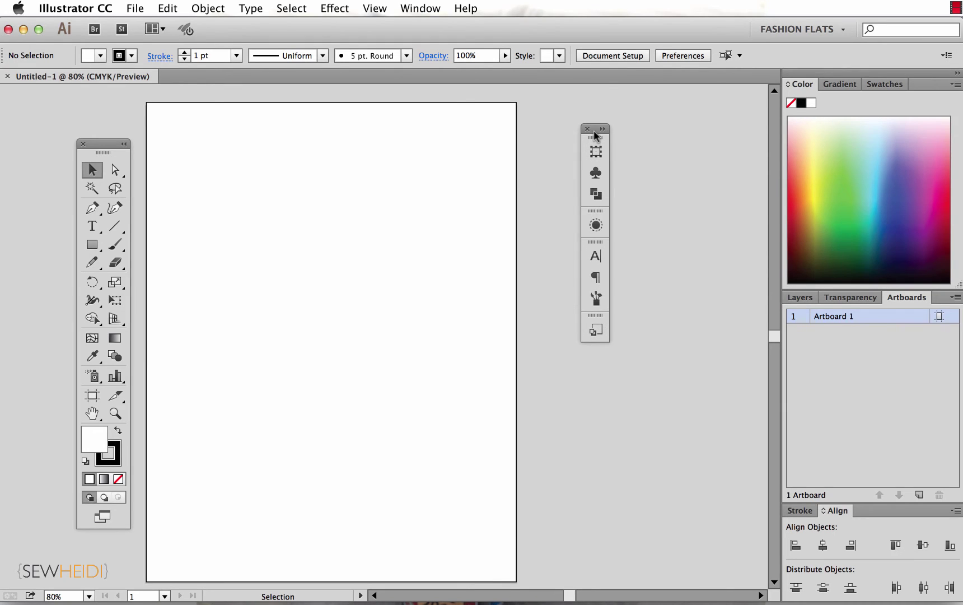
- Open Transform, Symbols and Pathfinder from the icon strip, then dock Pathfinder beside Stroke and Align
left_click(595, 152)
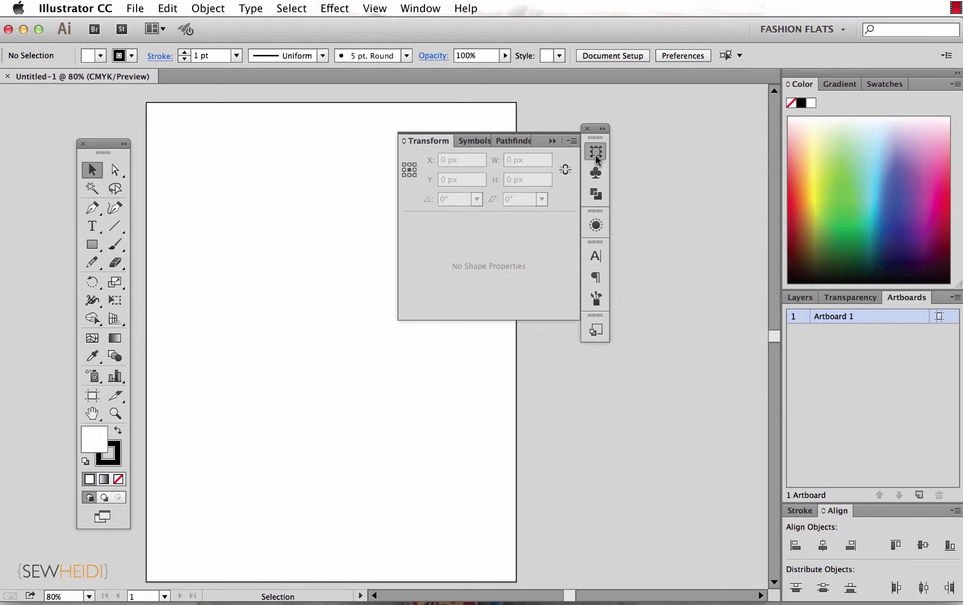
left_click(596, 157)
left_click(597, 177)
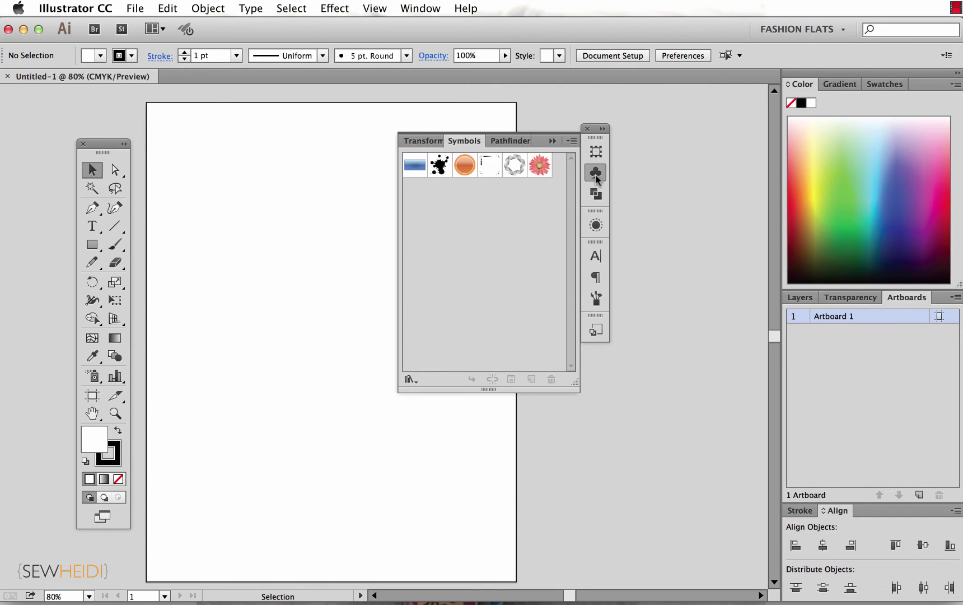
left_click(595, 176)
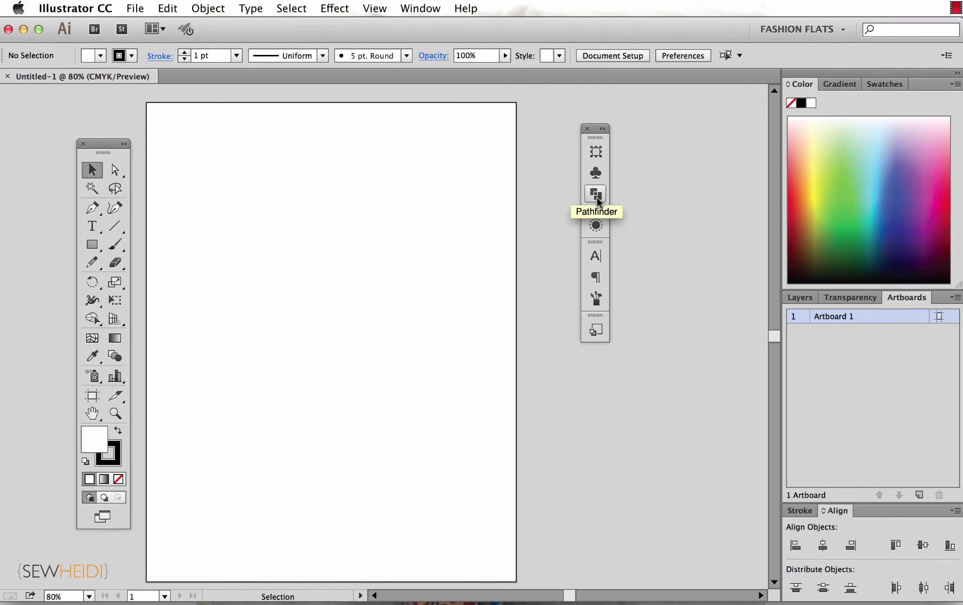
left_click(597, 196)
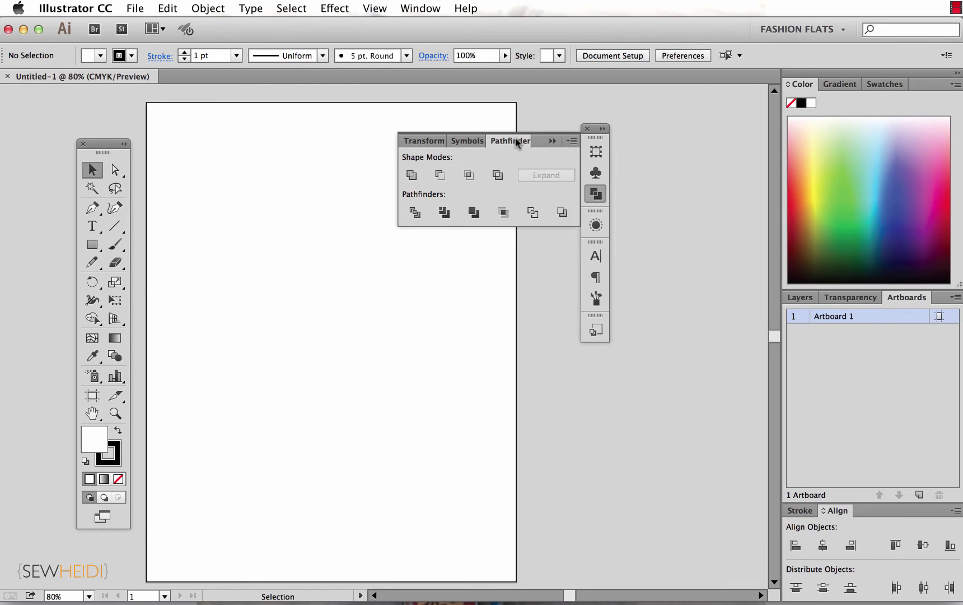
mouse_move(515, 140)
left_mouse_down()
mouse_move(511, 172)
mouse_move(307, 333)
mouse_move(315, 327)
mouse_move(559, 415)
mouse_move(835, 554)
mouse_move(882, 518)
left_mouse_up()
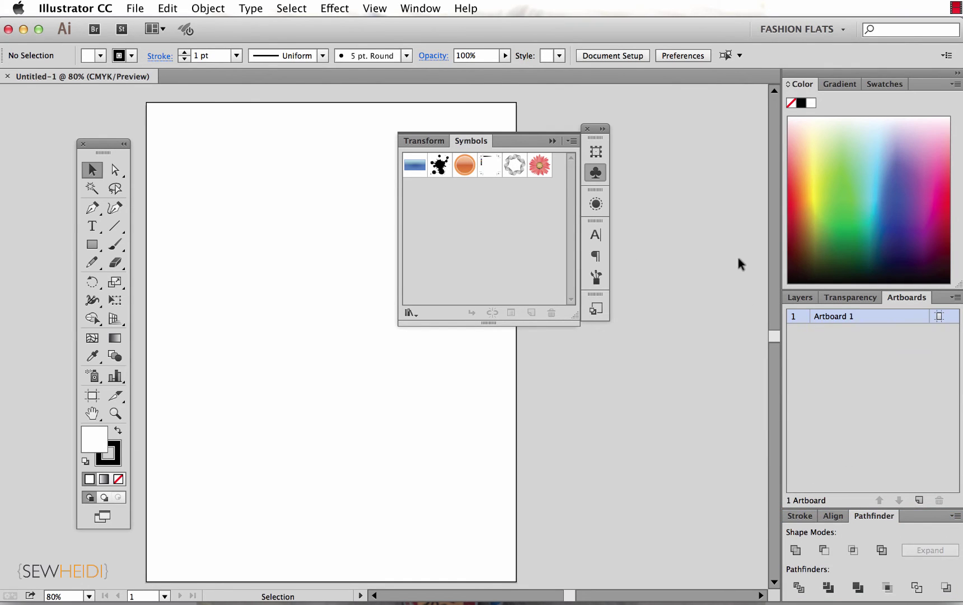
- Collapse Symbols and dock the icon strip beside the right-hand panel column
left_click(596, 138)
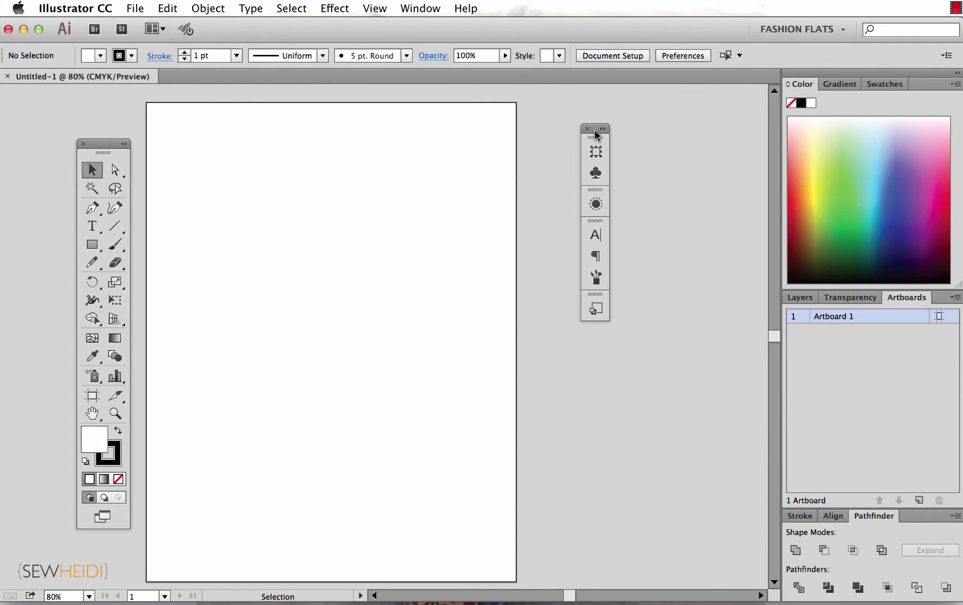
left_click_drag(596, 135, 670, 135)
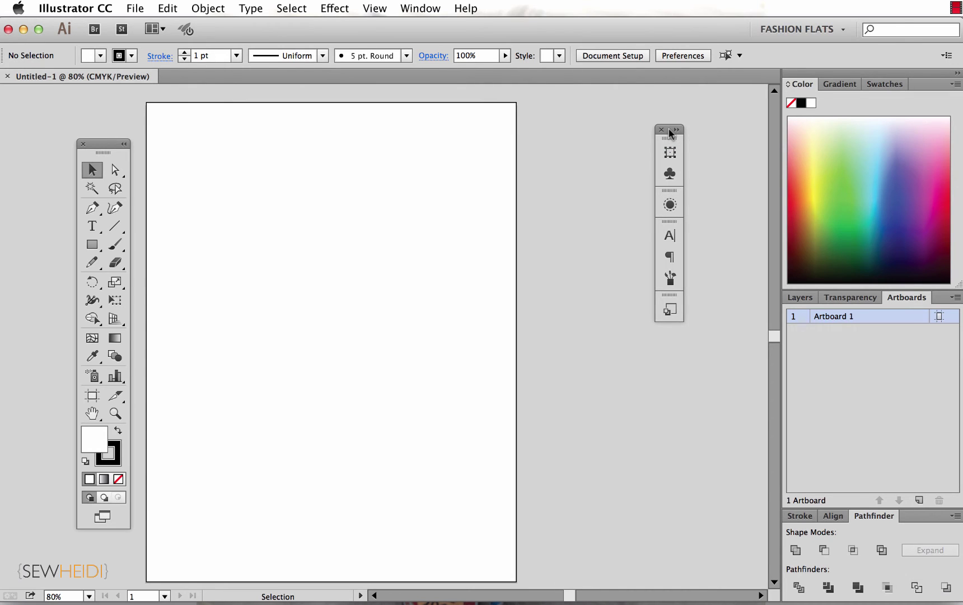
left_click_drag(671, 133, 775, 96)
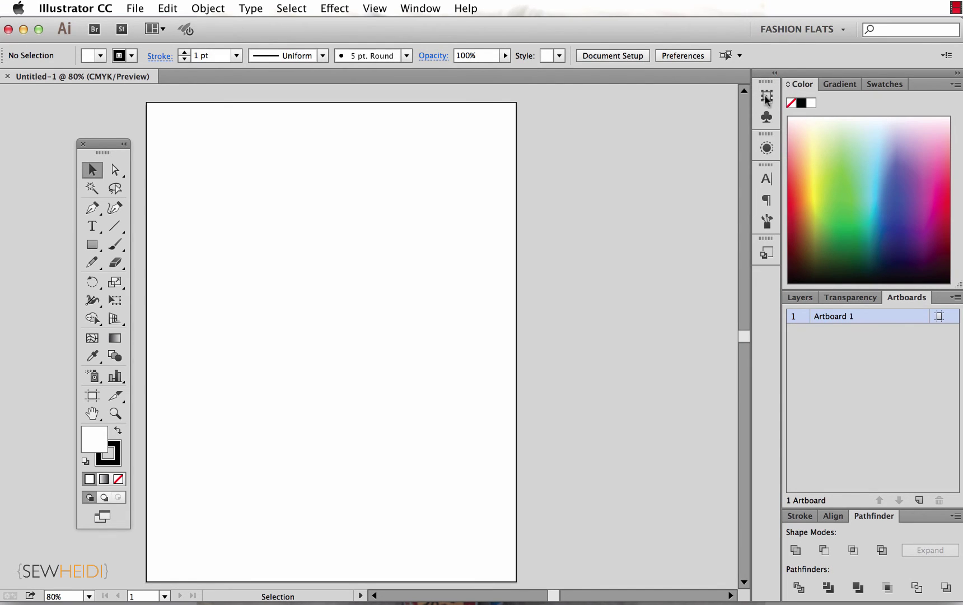
- Move the Color tab so it follows Gradient and Swatches
scroll(677, 316, "left", 3)
scroll(679, 316, "left", 3)
scroll(678, 317, "up", 1)
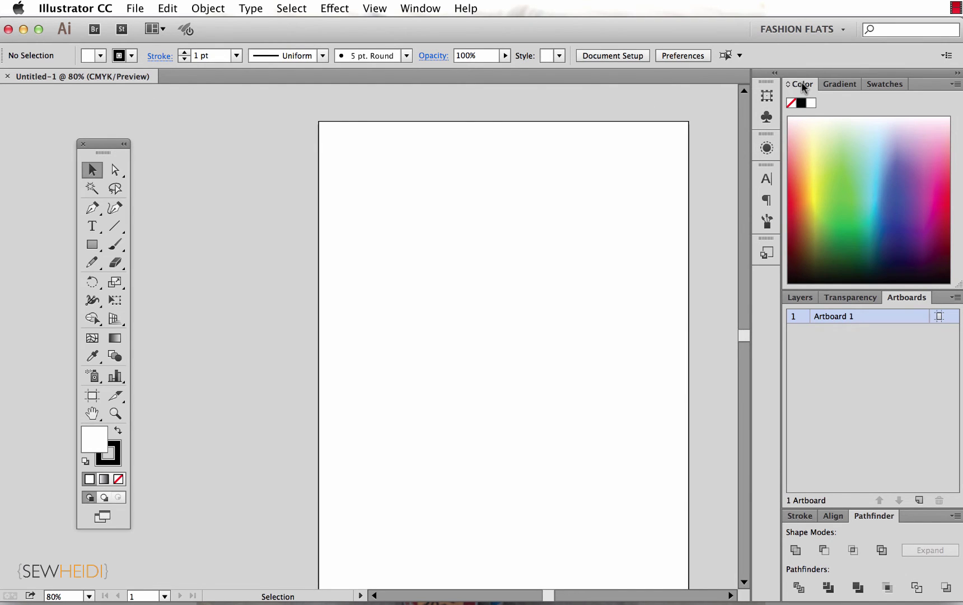
left_click_drag(802, 85, 890, 86)
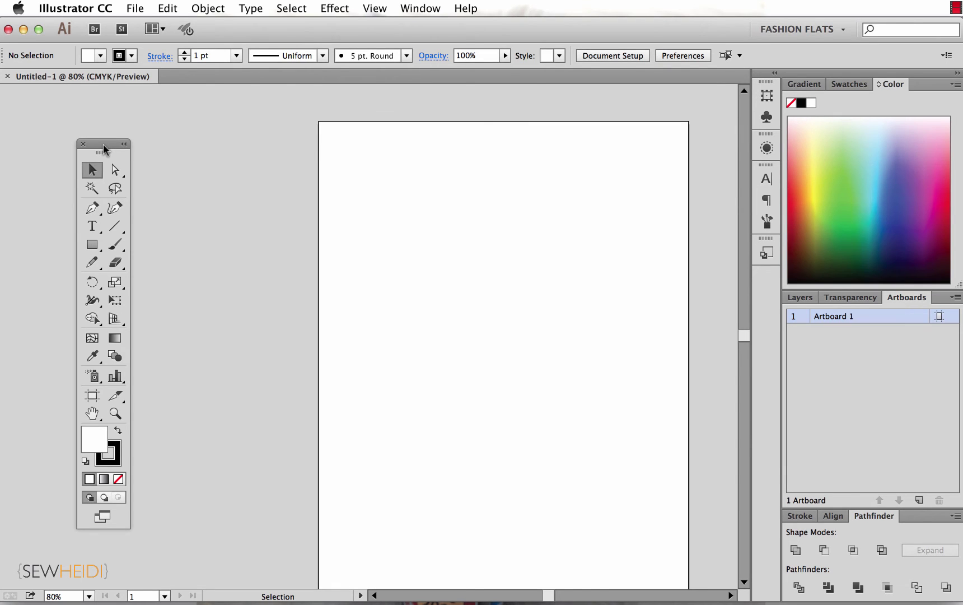
- Dock the Tools panel along the left screen edge
left_click_drag(103, 148, 1, 127)
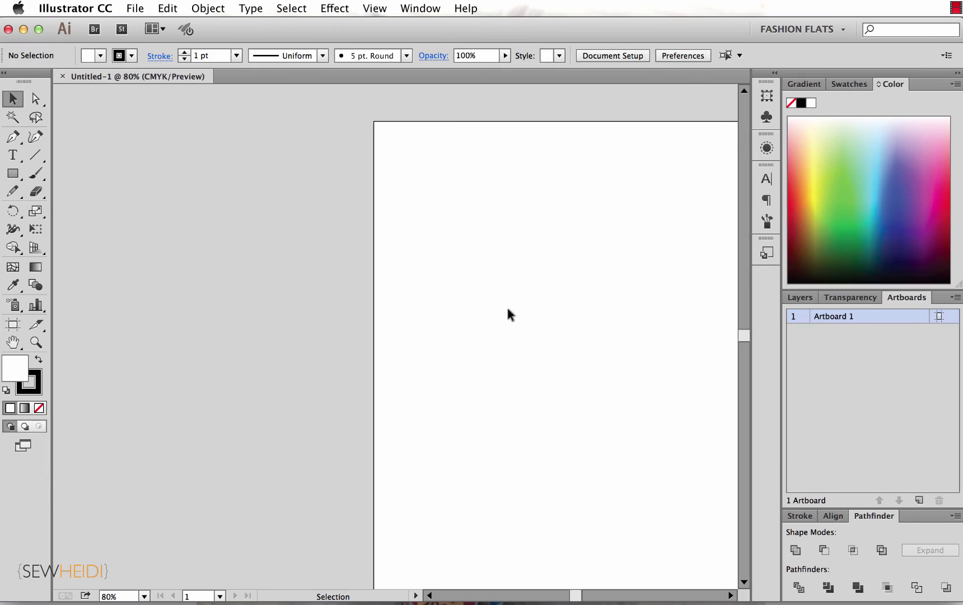
scroll(588, 312, "right", 5)
scroll(588, 311, "right", 2)
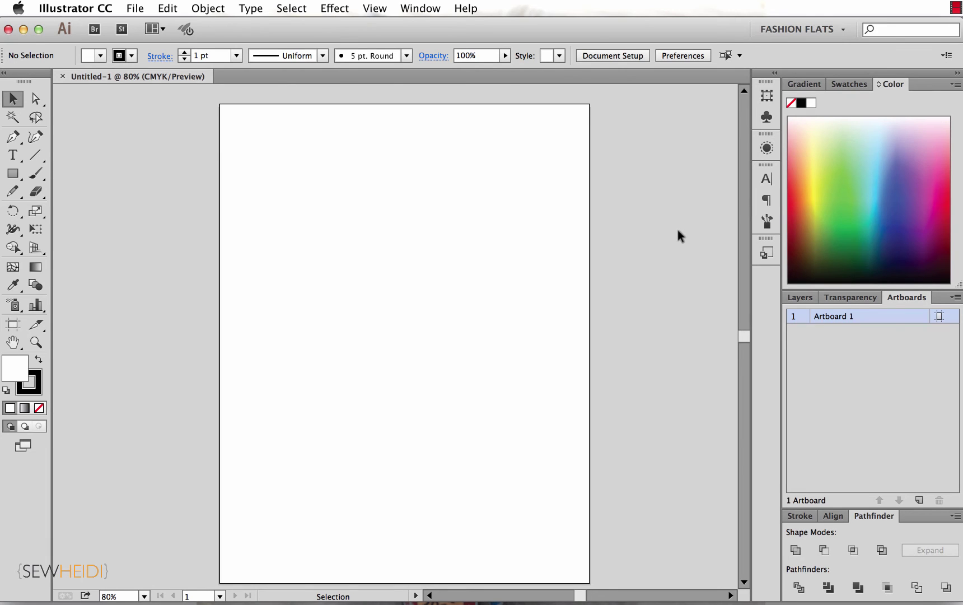
- Save the current panel layout via Window > Workspace > New Workspace as 'HEIDI DEMO'
left_click(431, 8)
mouse_move(448, 80)
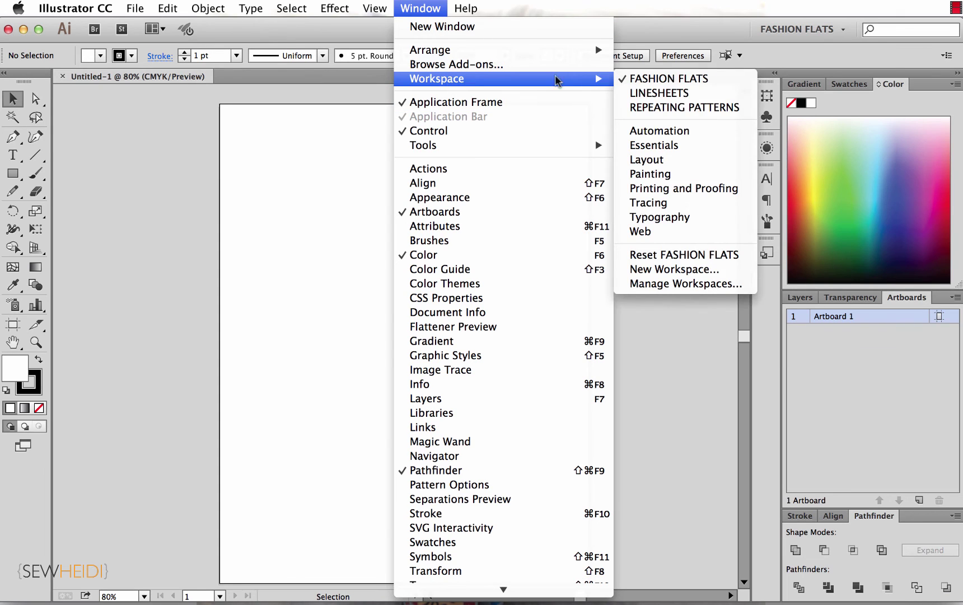
left_click(671, 271)
type("HEIDI DEMO")
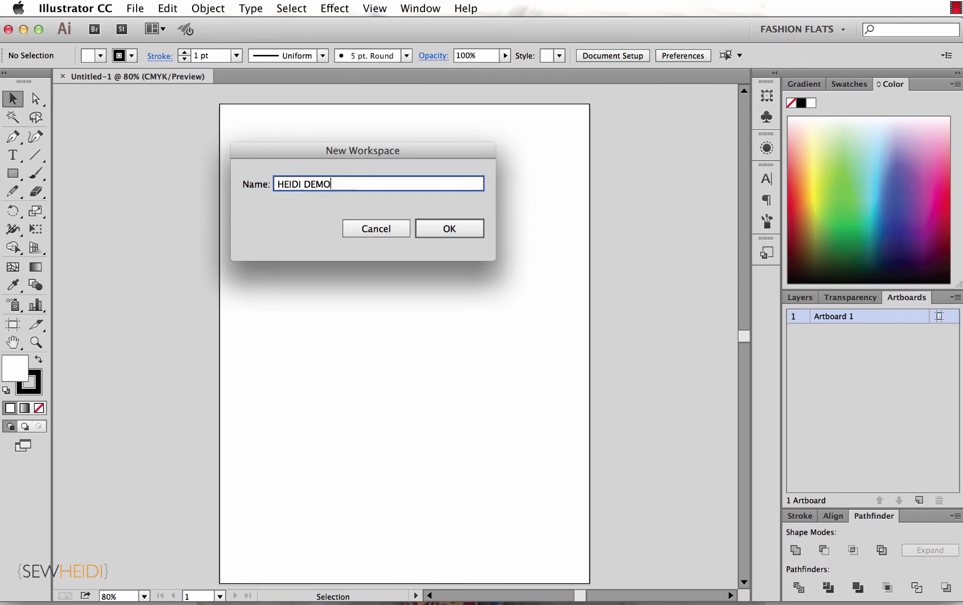
left_click(458, 229)
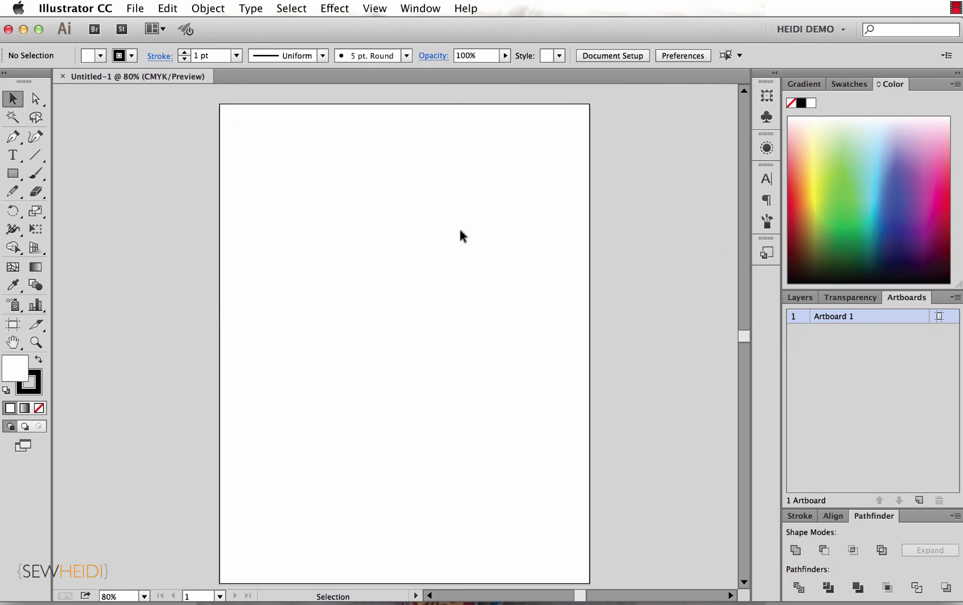
left_click(811, 29)
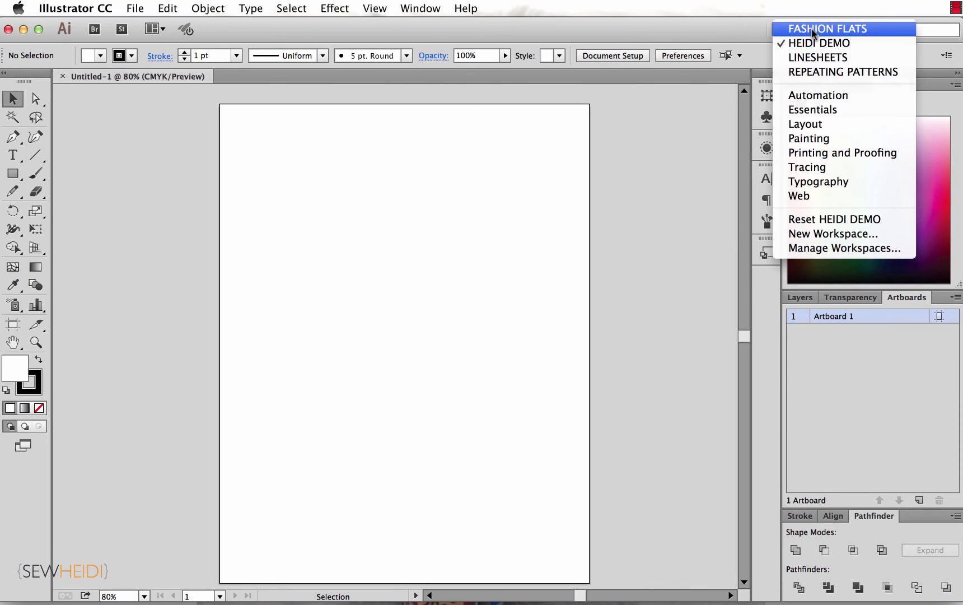
- Switch to the LINESHEETS workspace, then back to FASHION FLATS
left_click(813, 58)
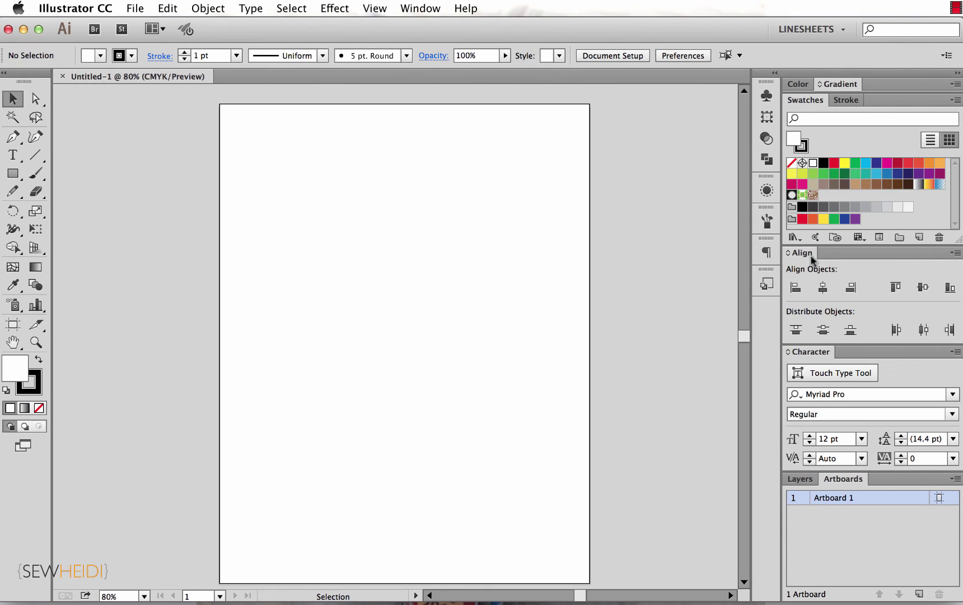
left_click(818, 30)
left_click(816, 29)
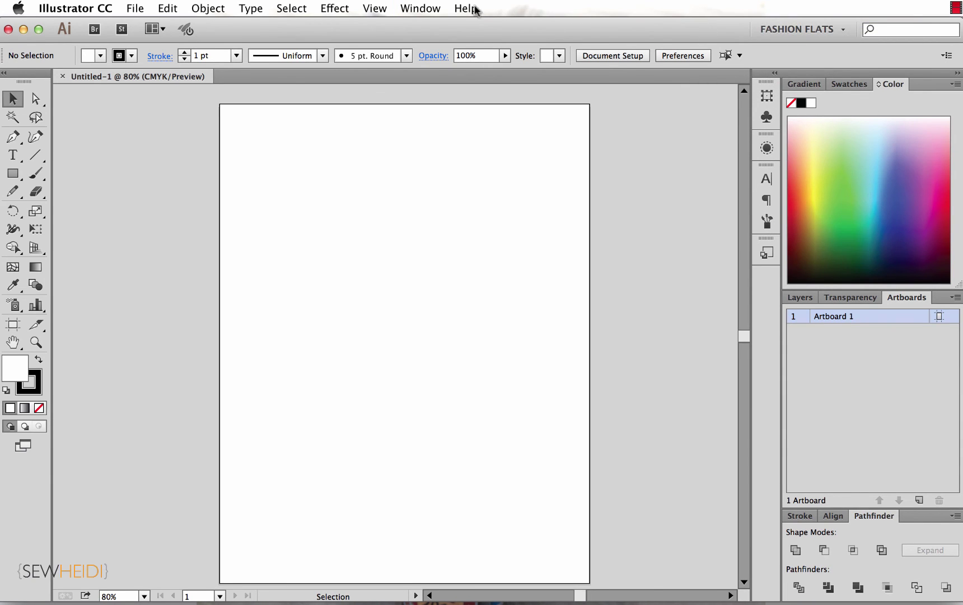
left_click(438, 6)
mouse_move(442, 79)
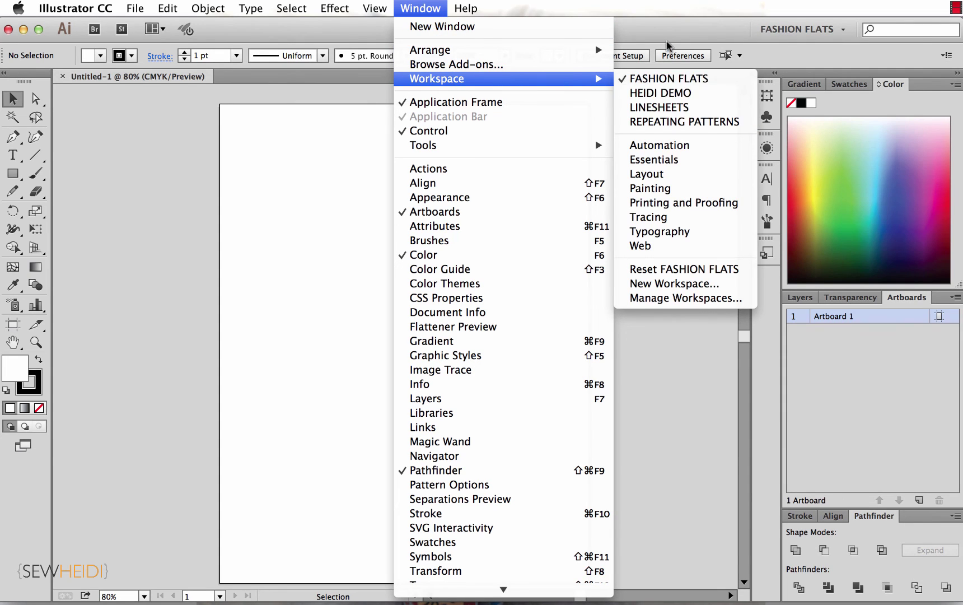
- Float Color, Swatches and the right dock, closing the Swatches and Transparency panels
left_click(731, 43)
left_click_drag(889, 79, 608, 116)
left_click_drag(842, 84, 590, 263)
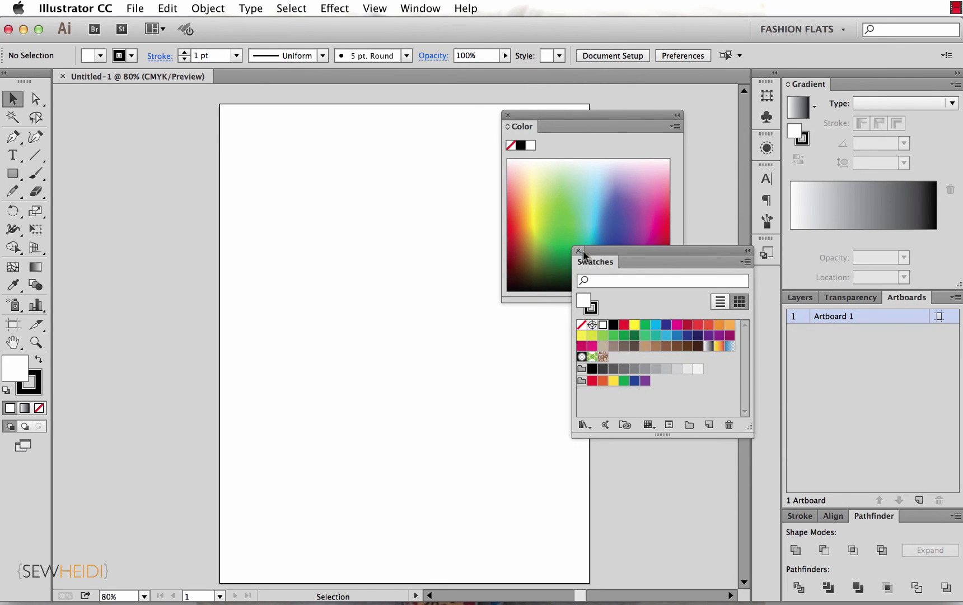
left_click(578, 250)
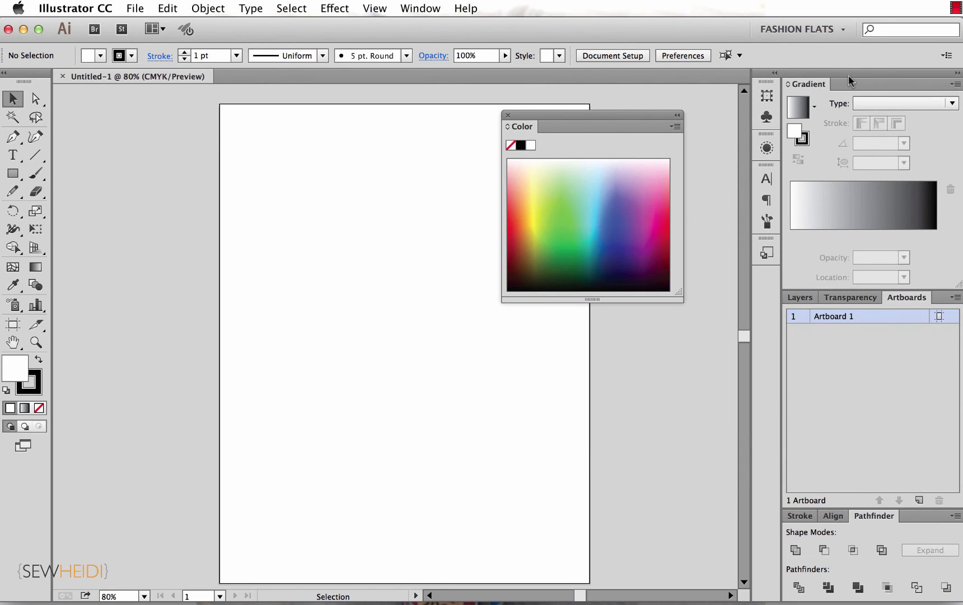
left_click_drag(847, 74, 687, 115)
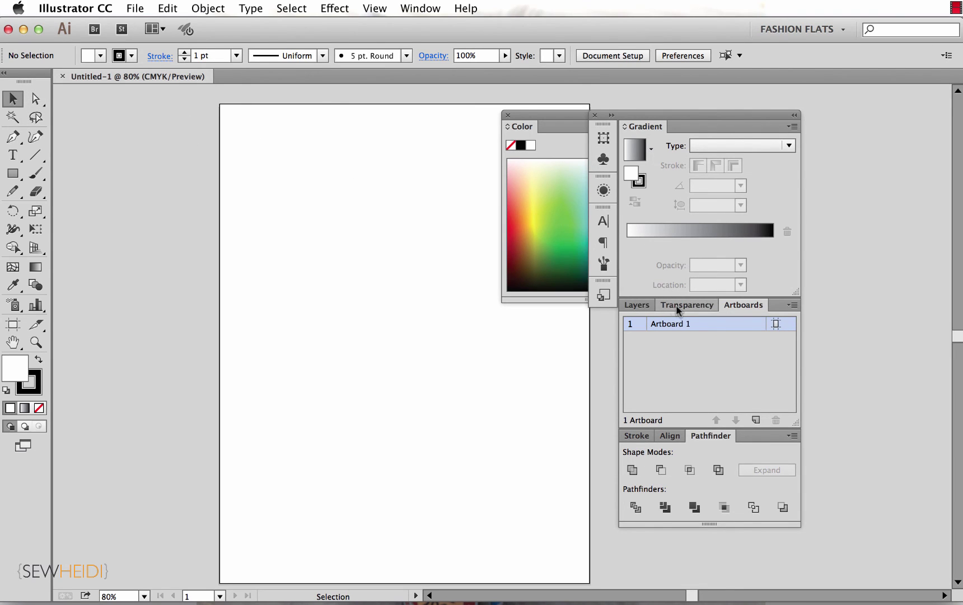
left_click_drag(675, 304, 529, 345)
left_click(521, 341)
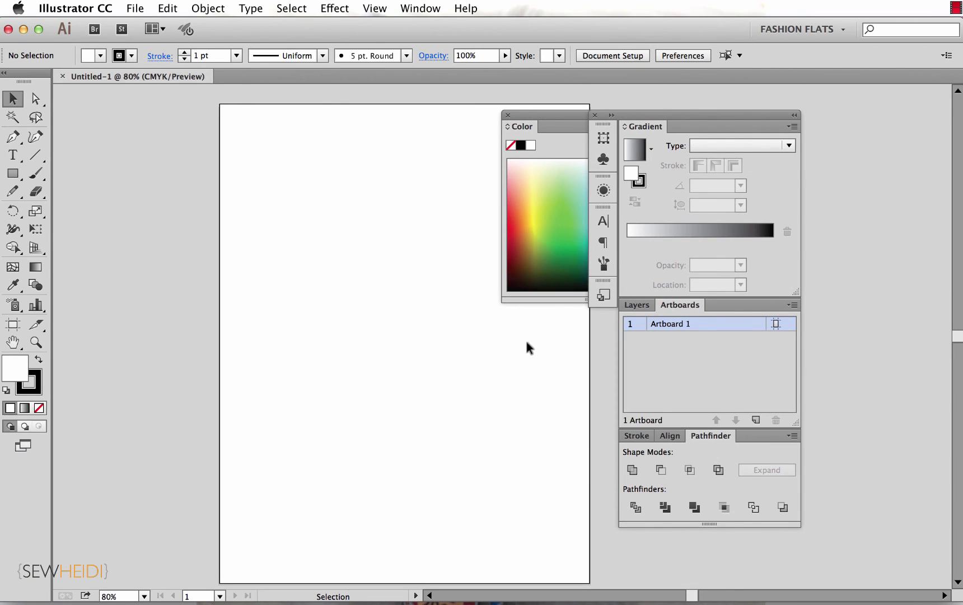
- Switch to LINESHEETS and back to FASHION FLATS to reload its panel layout
left_click(819, 30)
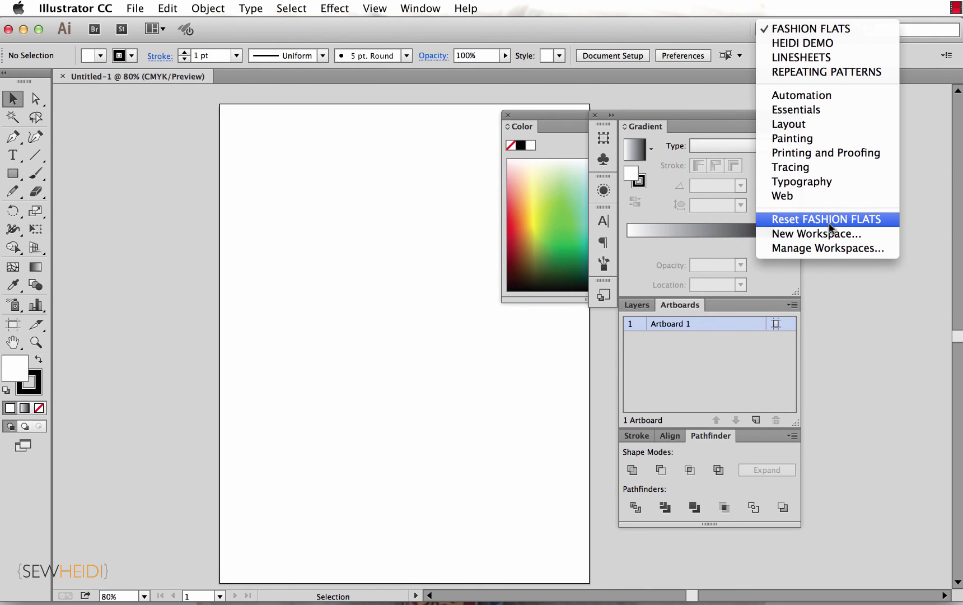
left_click(802, 58)
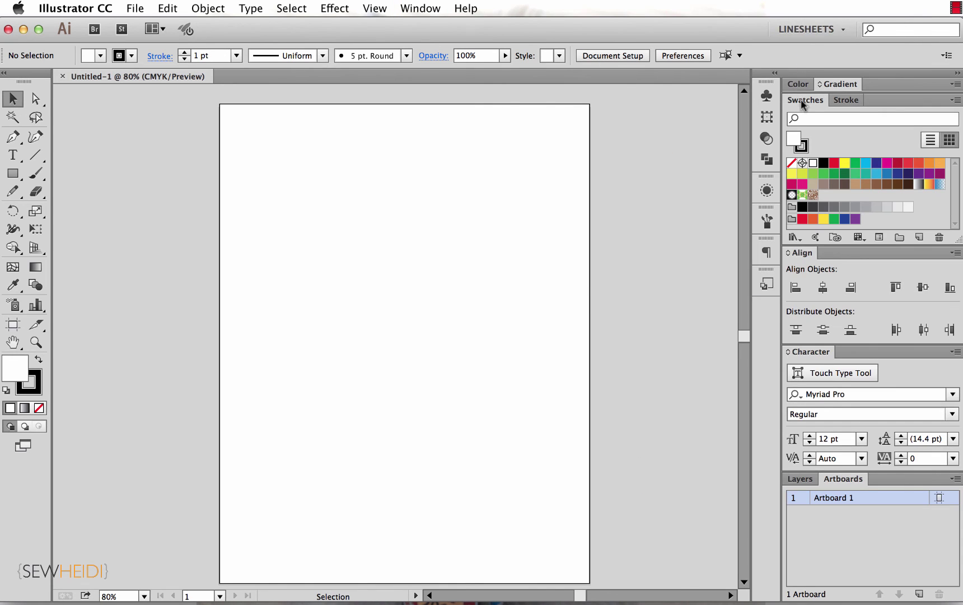
left_click(808, 30)
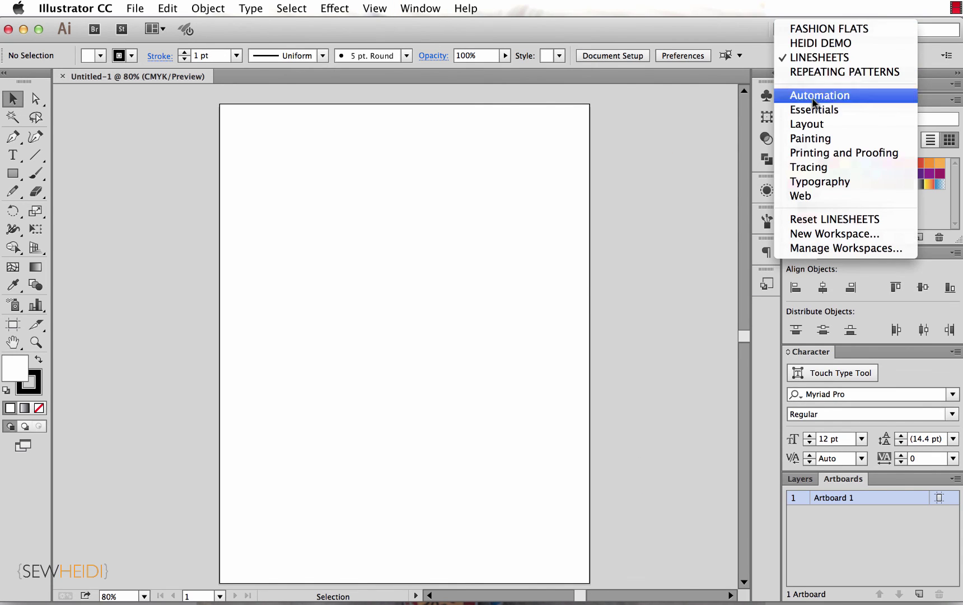
left_click(812, 29)
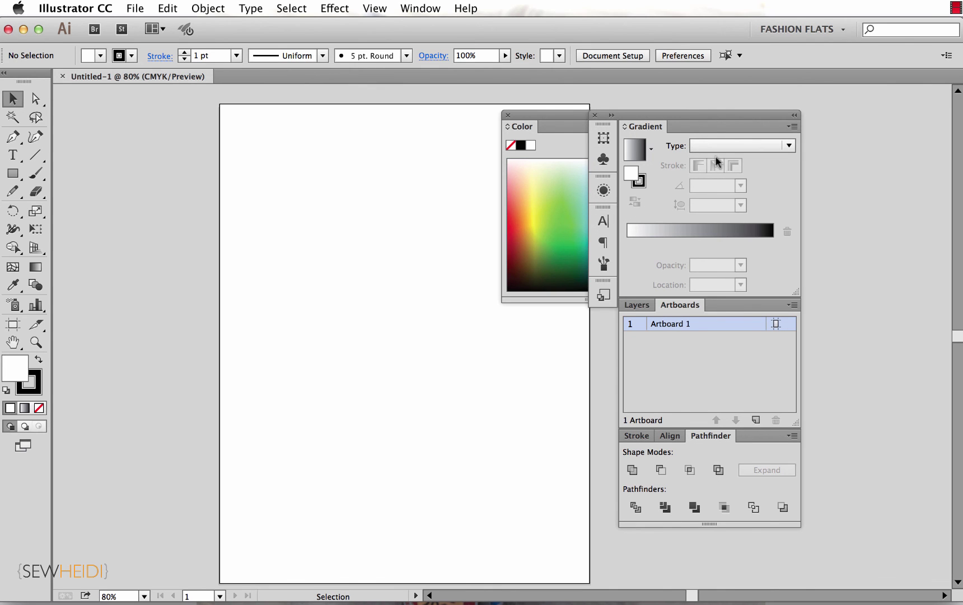
- Reset the FASHION FLATS workspace to its saved layout and confirm the shown panels in the Window menu
left_click(414, 9)
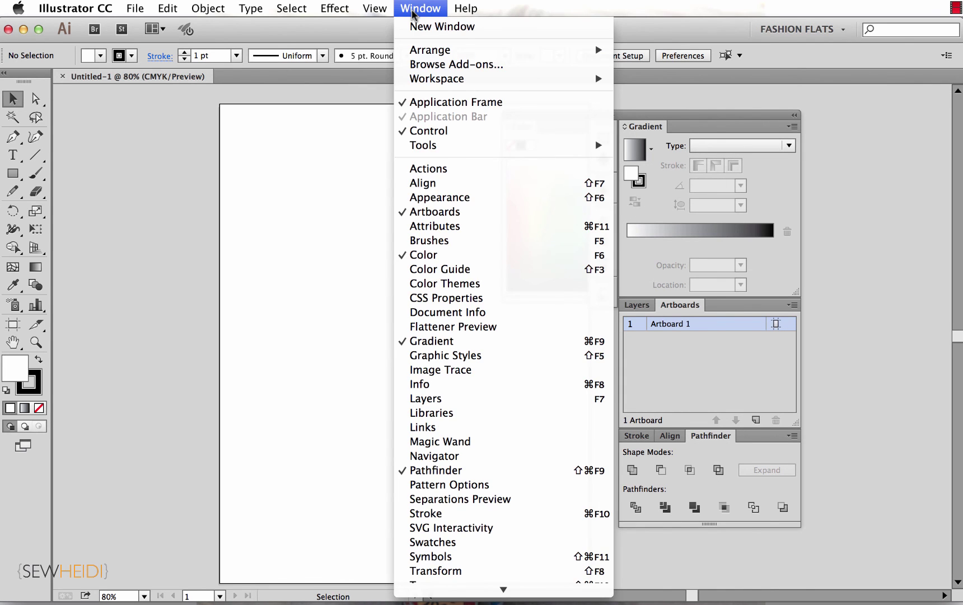
left_click(414, 12)
left_click(806, 30)
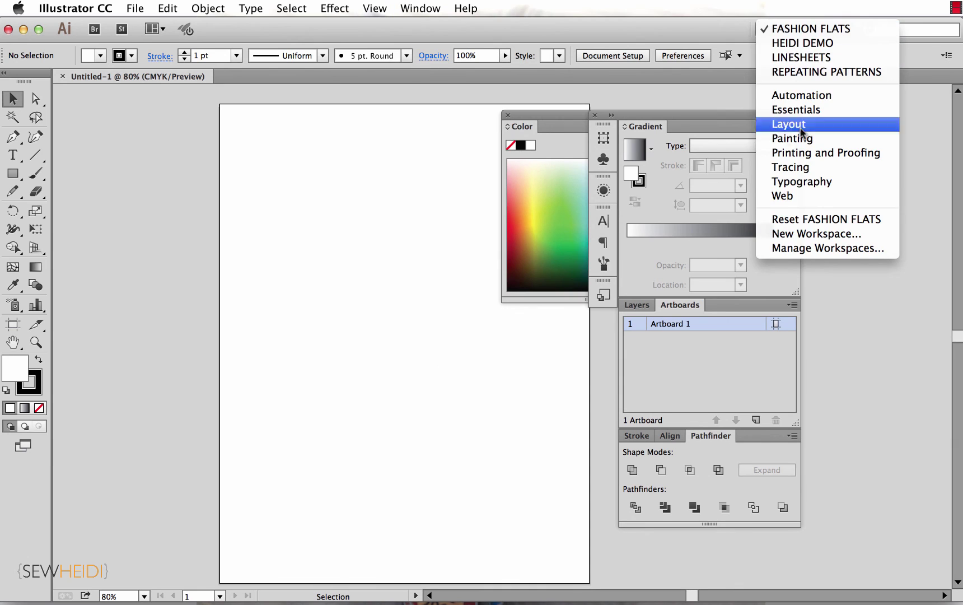
left_click(796, 219)
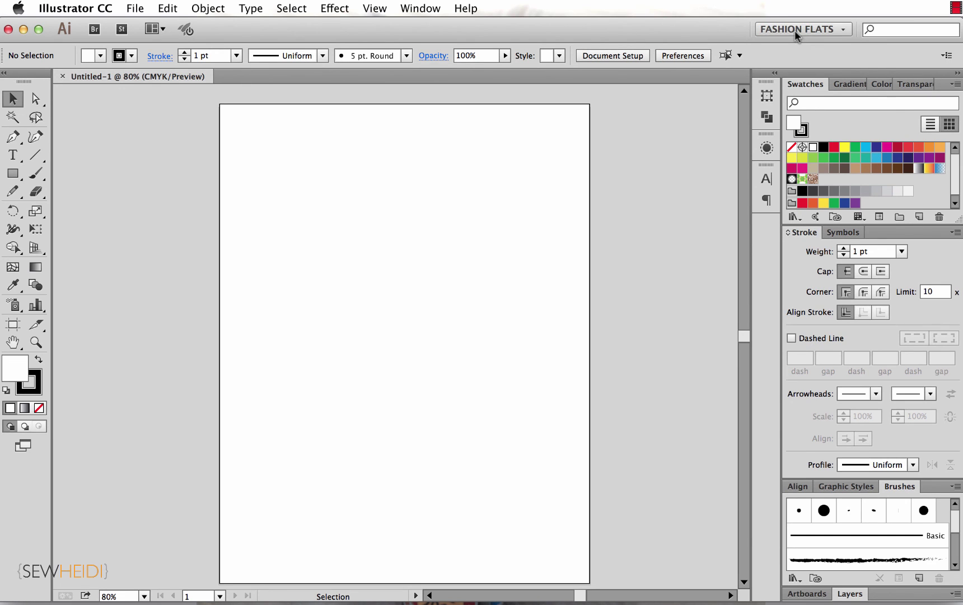
left_click(411, 8)
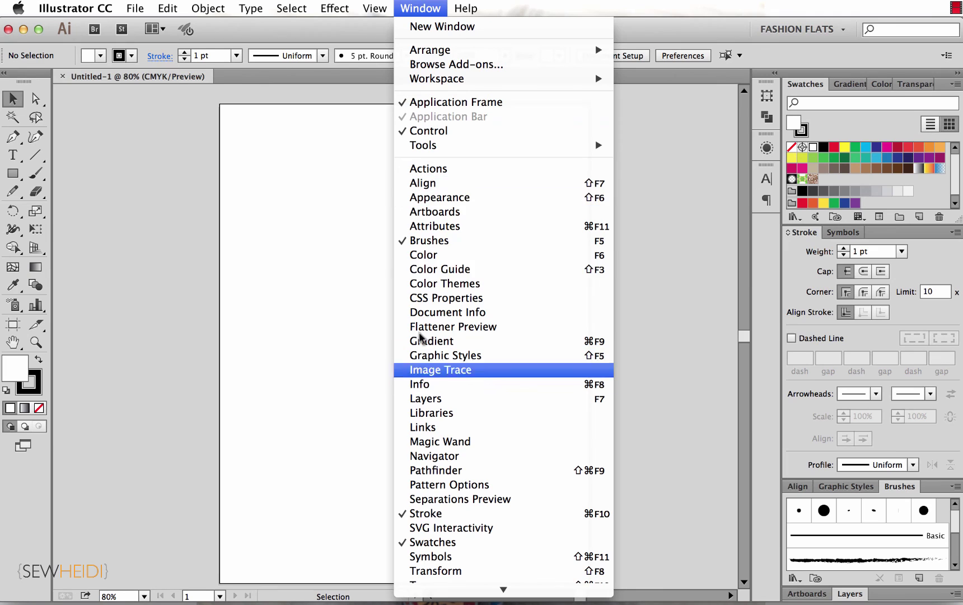
left_click(423, 6)
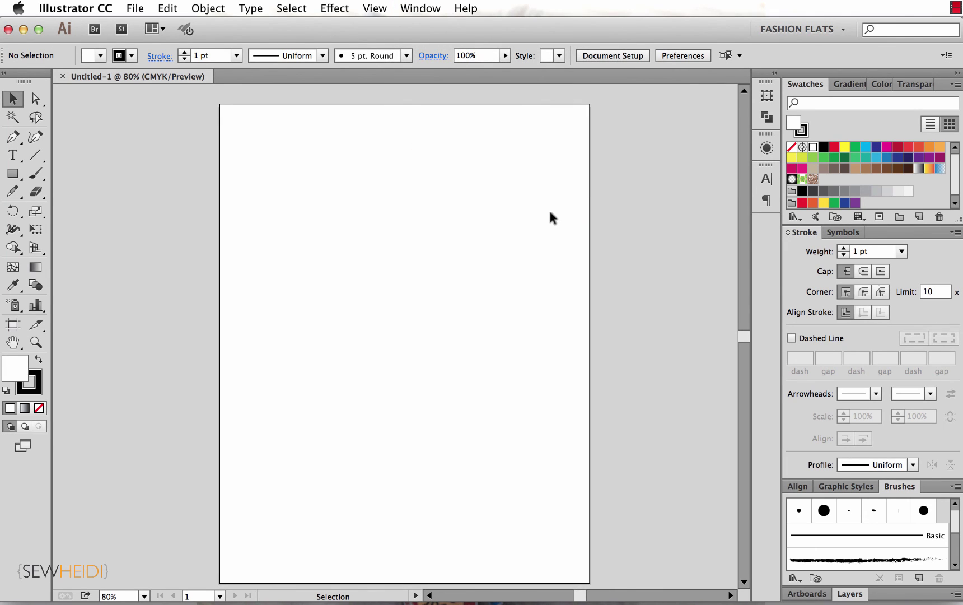